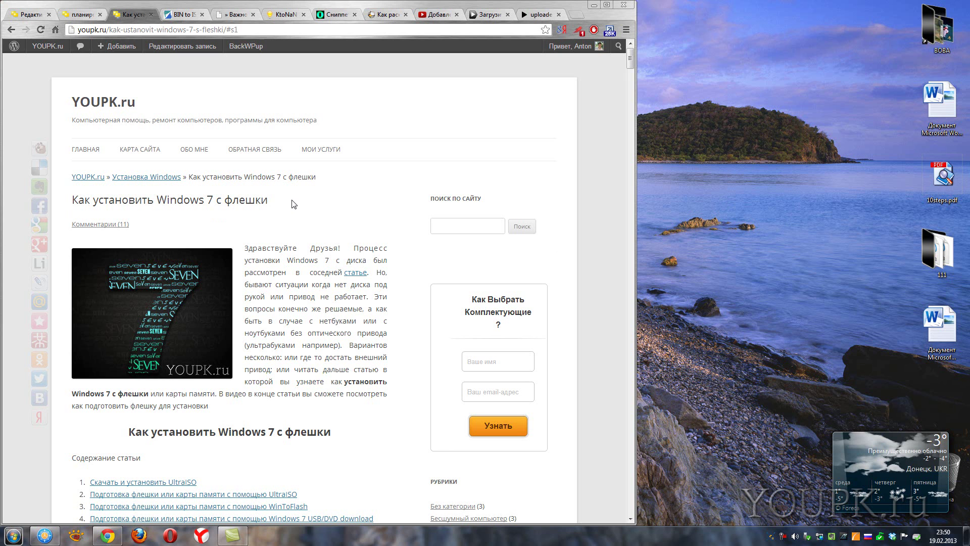
# - Open the official UltraISO download page linked in the article's section on downloading and installing UltraISO
pyautogui.scroll(-4, 397, 305)
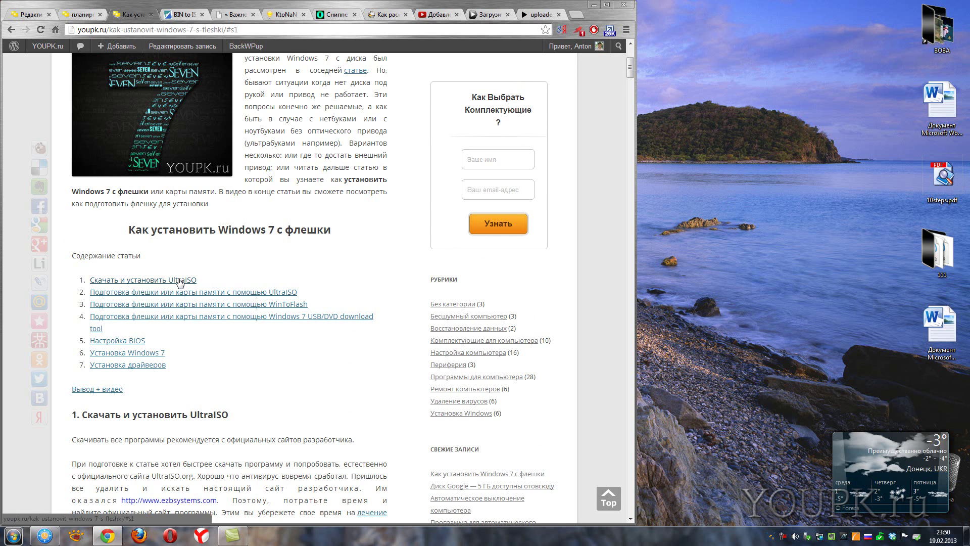
pyautogui.click(187, 280)
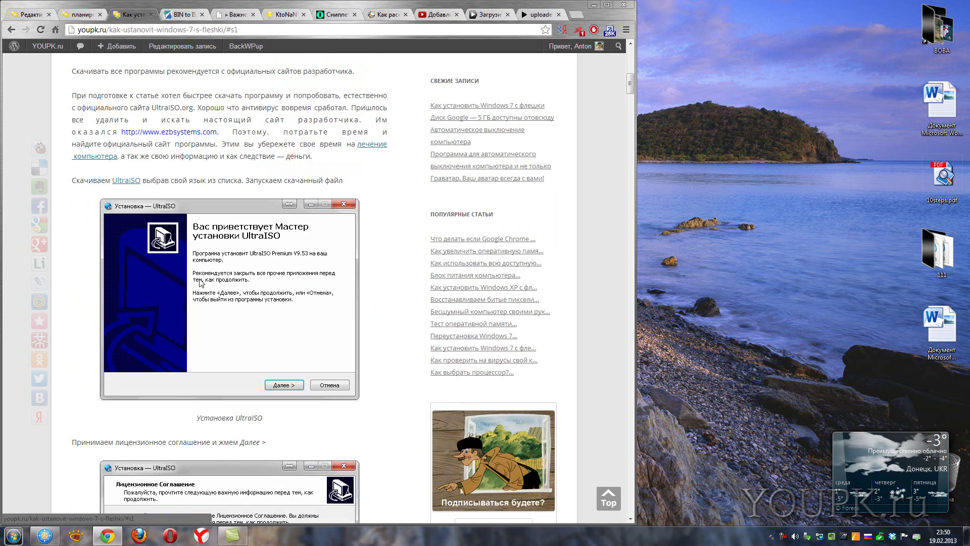
pyautogui.click(126, 183)
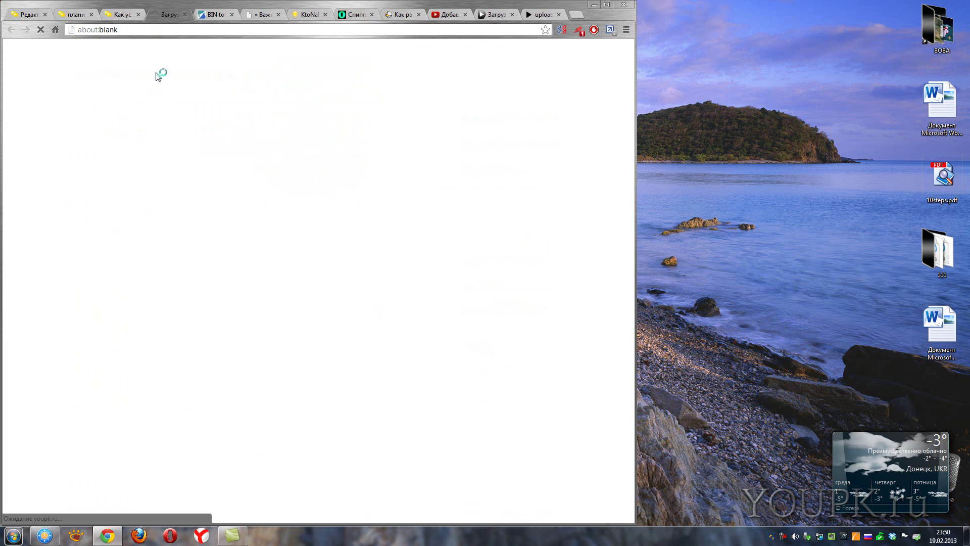
pyautogui.click(214, 17)
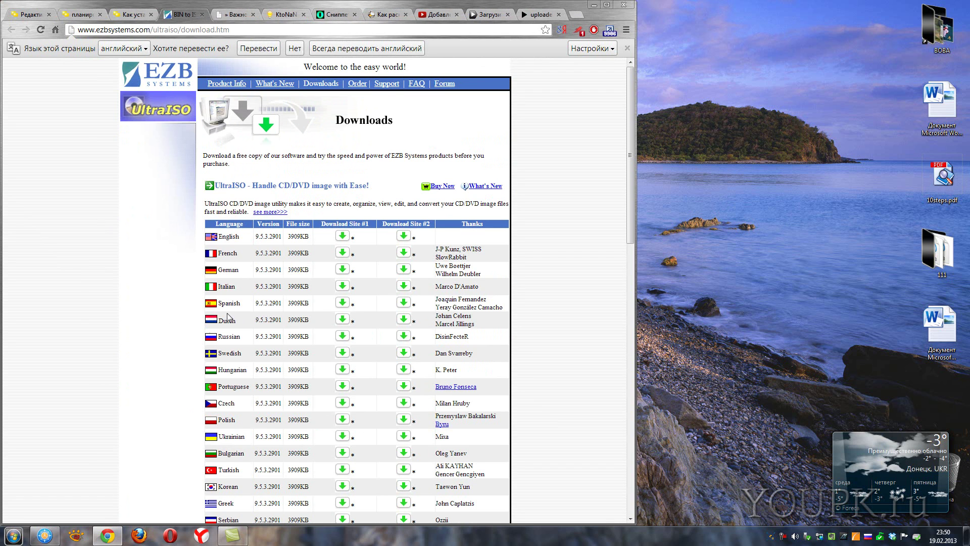
# - Minimize the browser, switch to FreeCommander and run the installer uiso9_pe.exe from the D:\Инстал folder
pyautogui.click(594, 5)
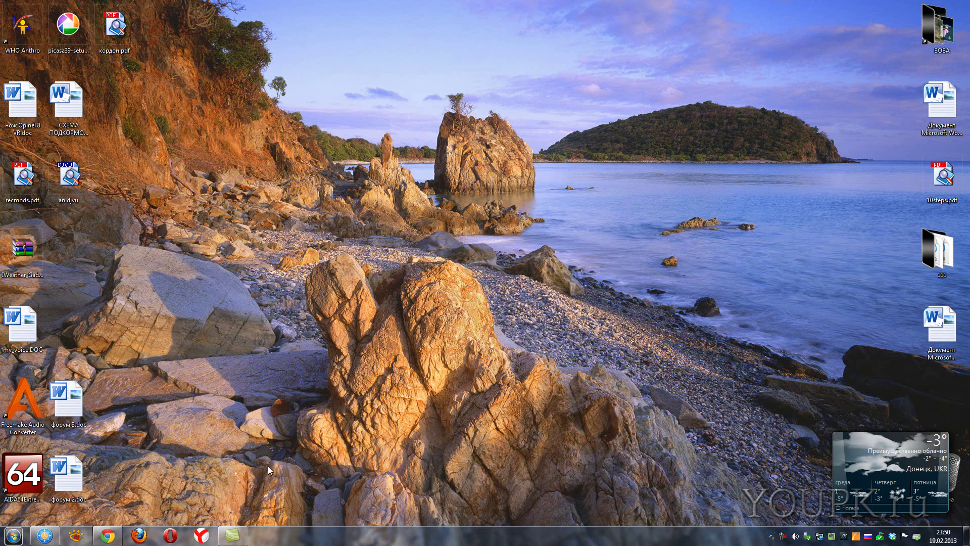
pyautogui.click(46, 535)
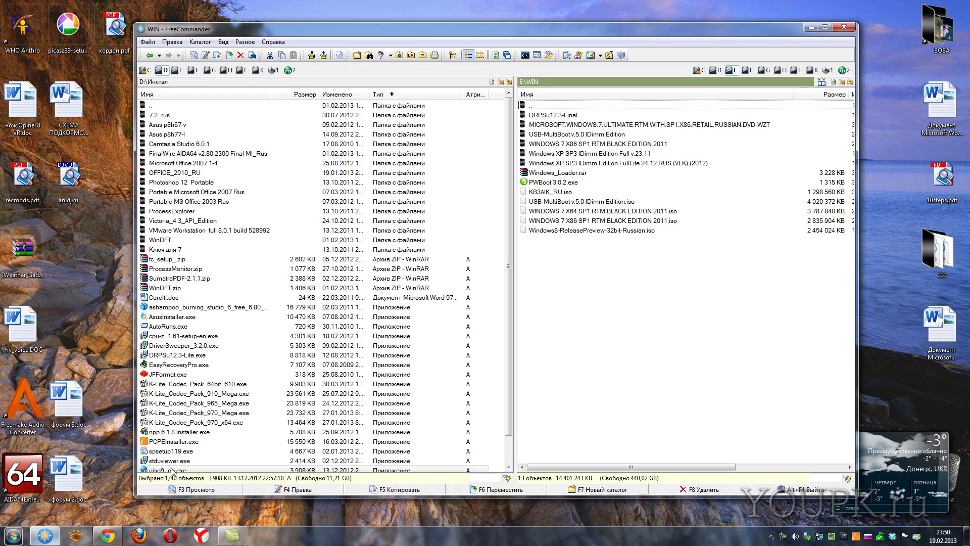
pyautogui.click(205, 432)
pyautogui.scroll(-1, 206, 435)
pyautogui.click(201, 442)
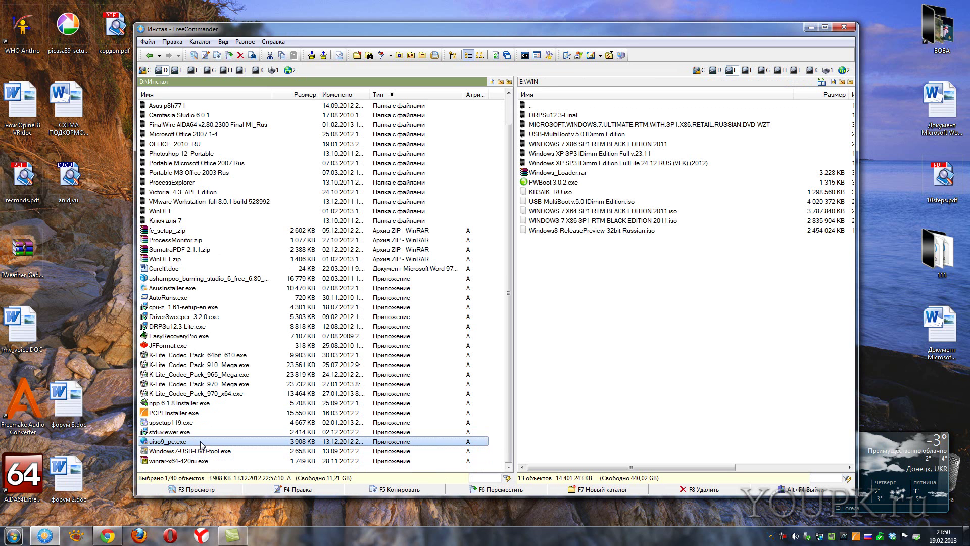
pyautogui.doubleClick(181, 443)
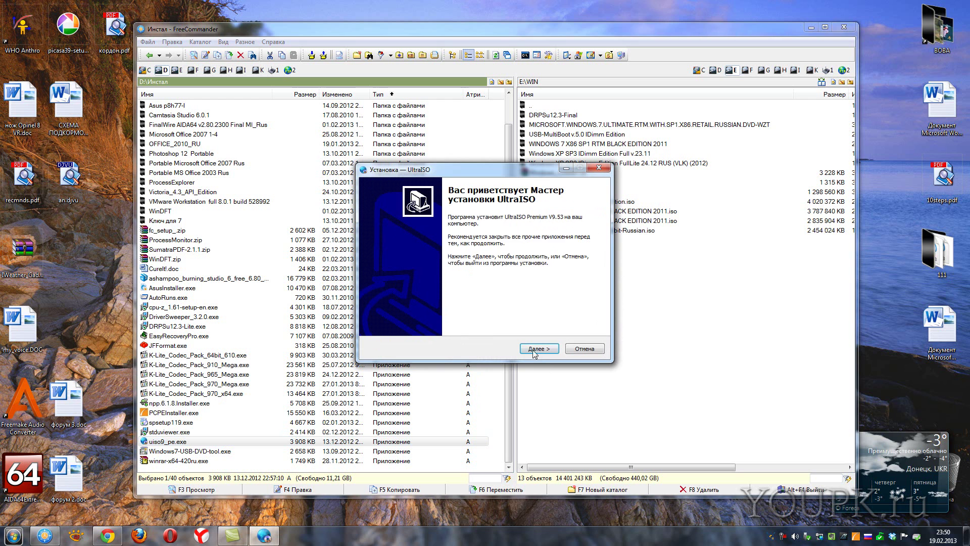
# - Install UltraISO, accepting the license agreement and keeping the desktop icon, .iso association and ISODrive emulator options
pyautogui.click(537, 350)
pyautogui.click(457, 317)
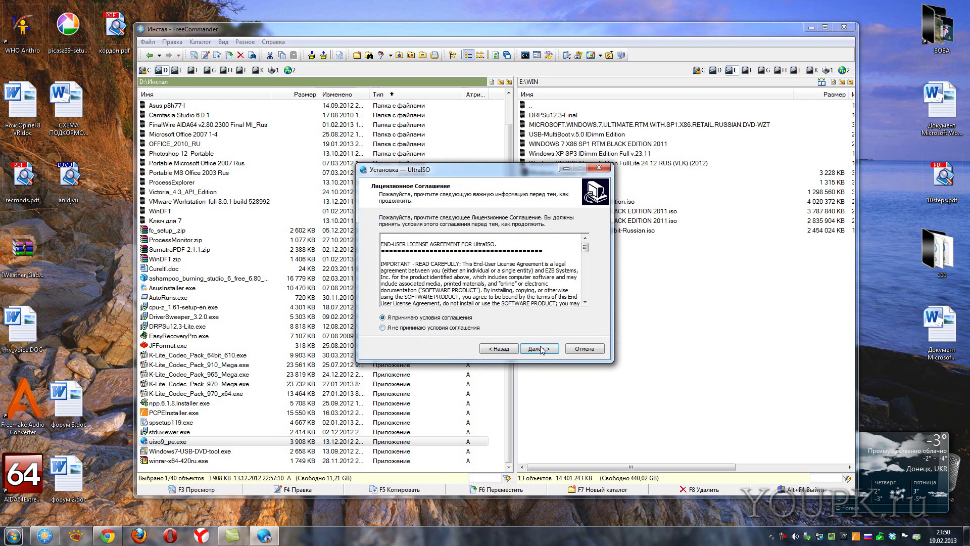
pyautogui.click(538, 349)
pyautogui.click(538, 348)
pyautogui.click(538, 349)
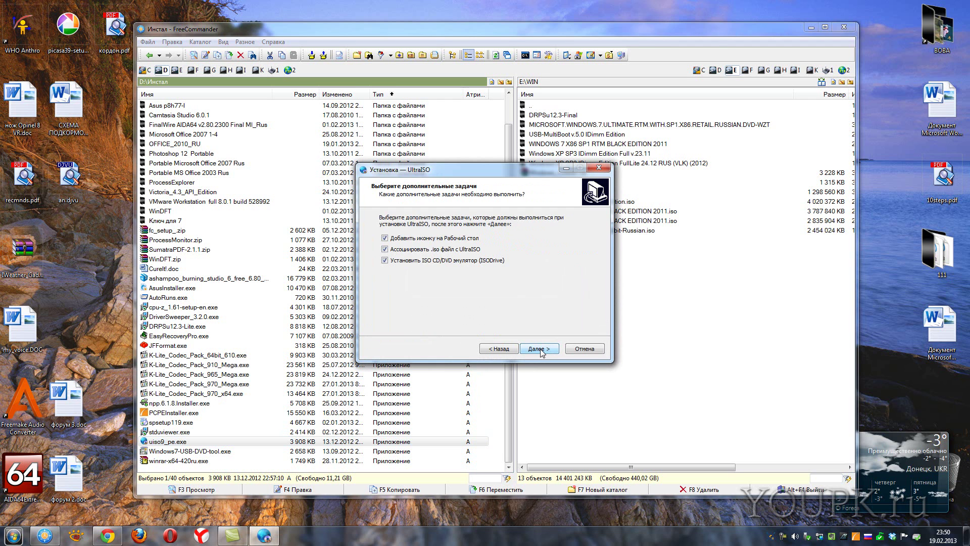
pyautogui.click(540, 349)
pyautogui.click(540, 349)
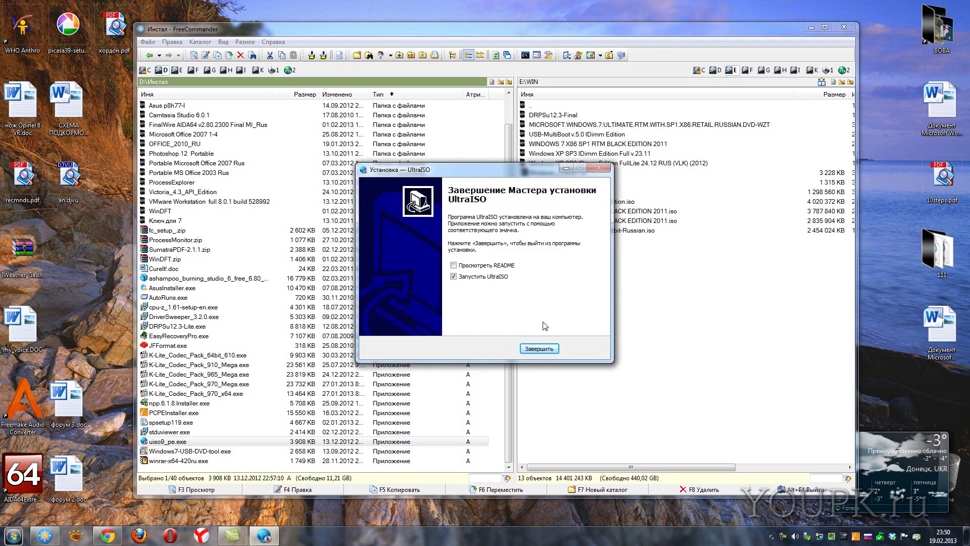
# - Finish the setup wizard with UltraISO set to launch, and continue in the trial period
pyautogui.click(544, 348)
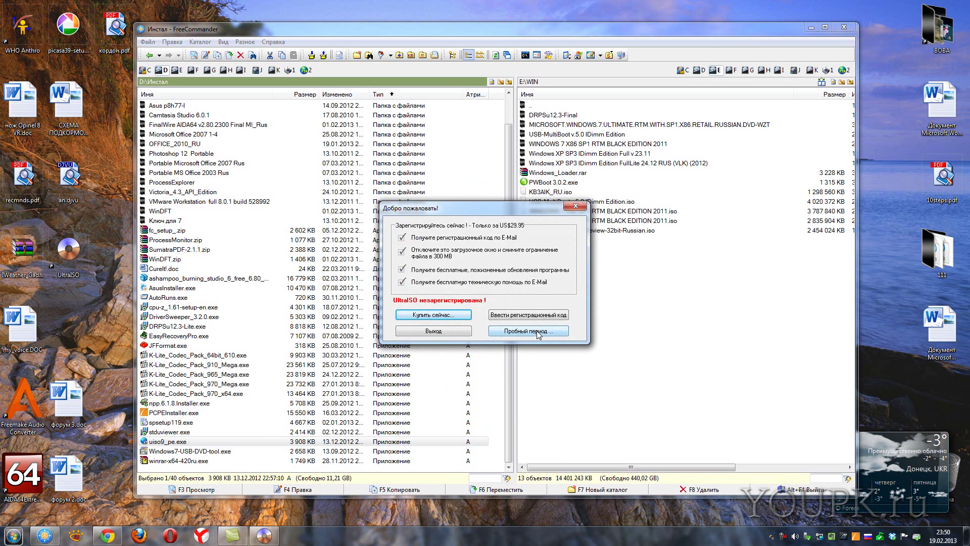
pyautogui.click(536, 331)
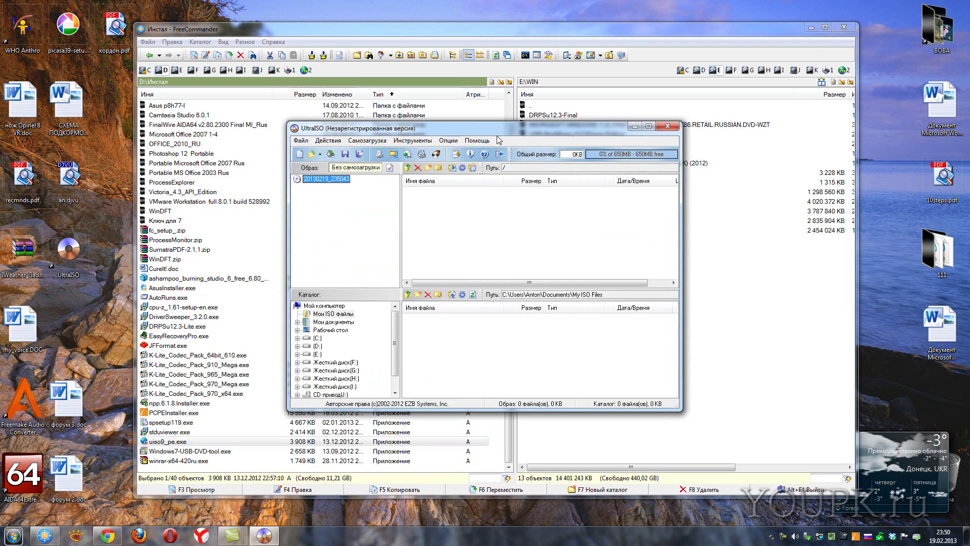
pyautogui.moveTo(495, 135); pyautogui.dragTo(322, 175)
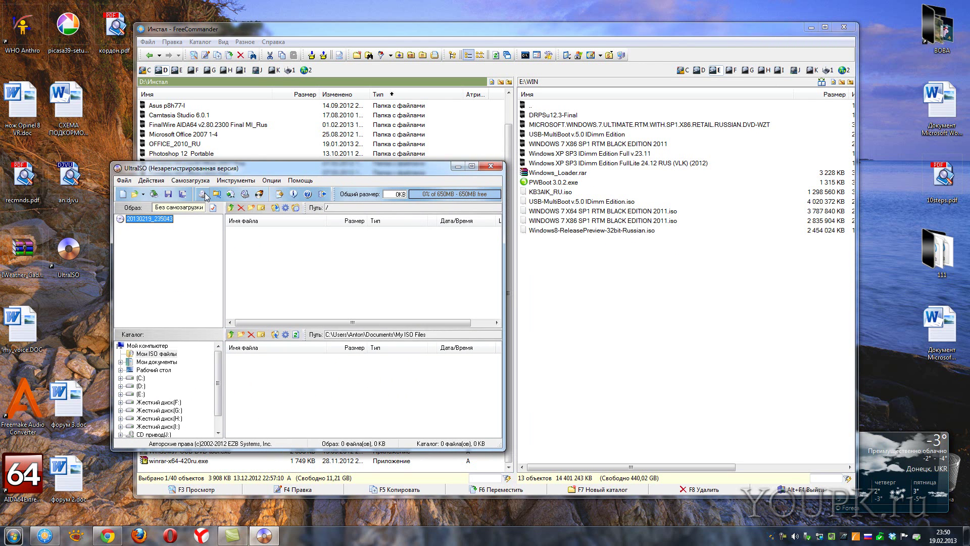
# - Open the image WINDOWS 7 X86 SP1 RTM BLACK EDITION 2011.iso from the E:\WIN folder
pyautogui.click(136, 197)
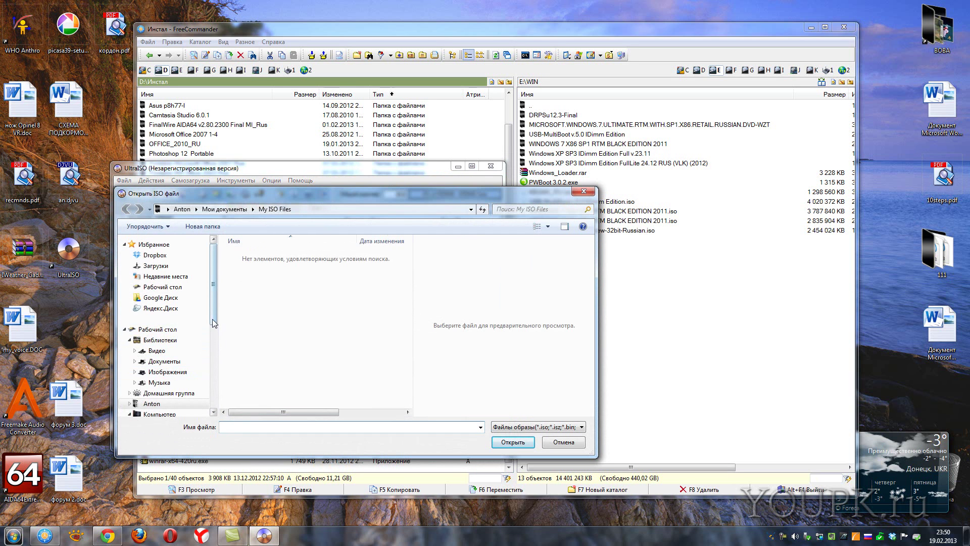
pyautogui.scroll(-4, 204, 359)
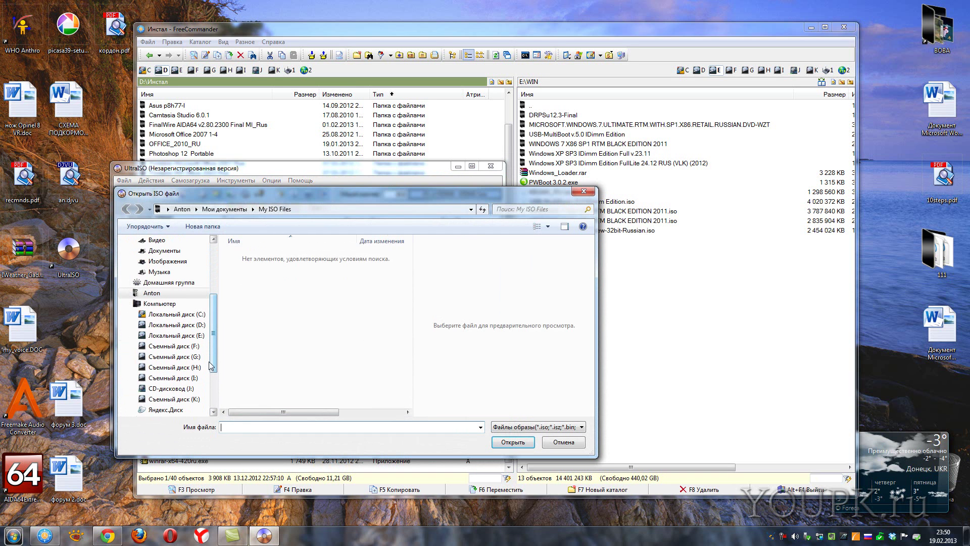
pyautogui.click(197, 336)
pyautogui.scroll(-4, 192, 329)
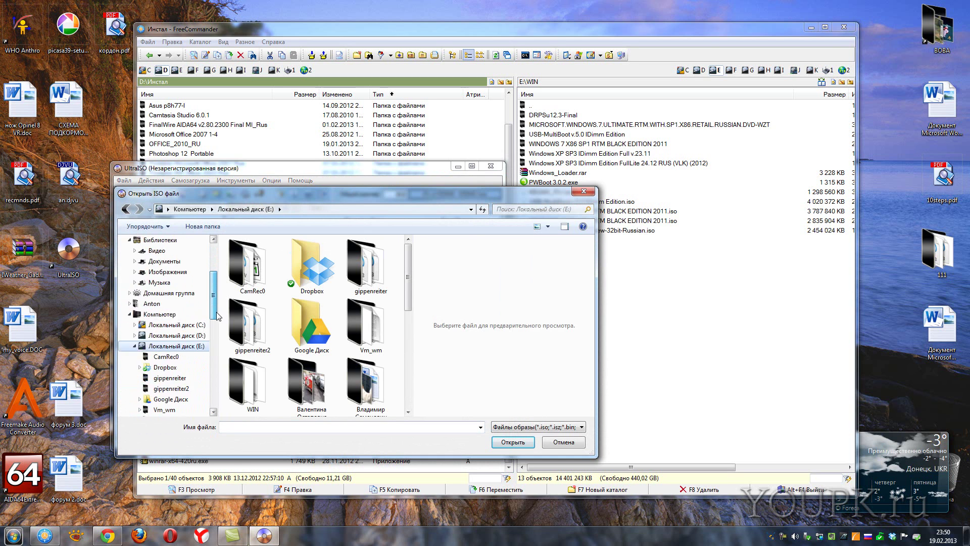
pyautogui.click(159, 346)
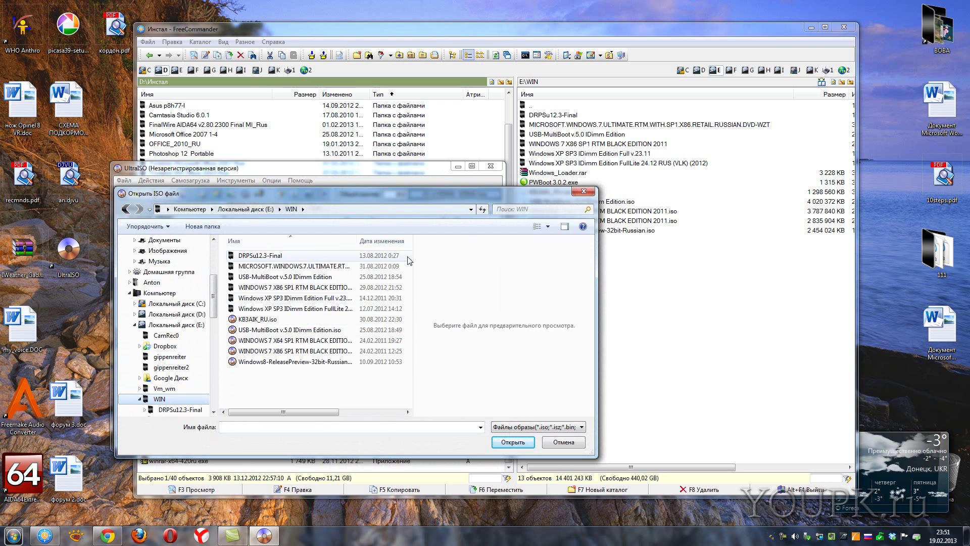
pyautogui.moveTo(413, 241); pyautogui.dragTo(536, 241)
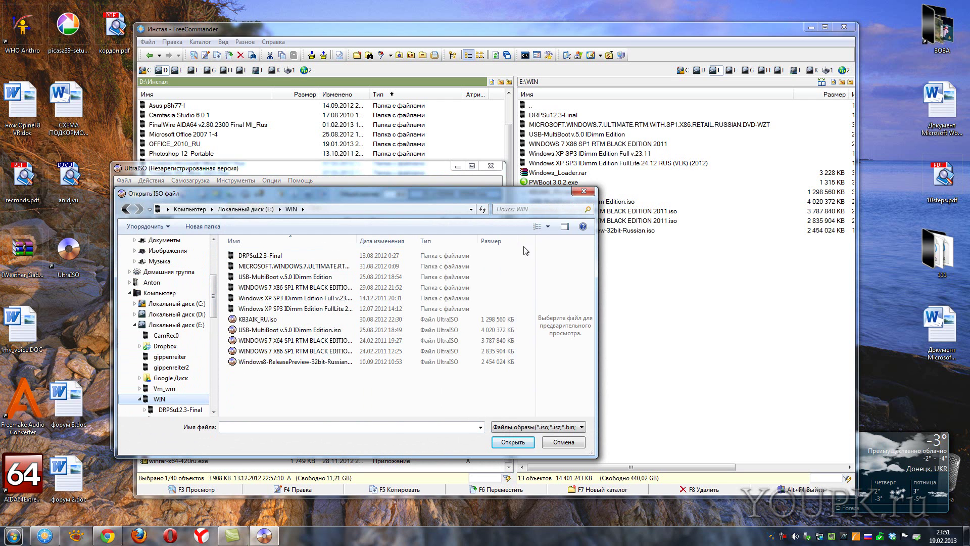
pyautogui.click(317, 354)
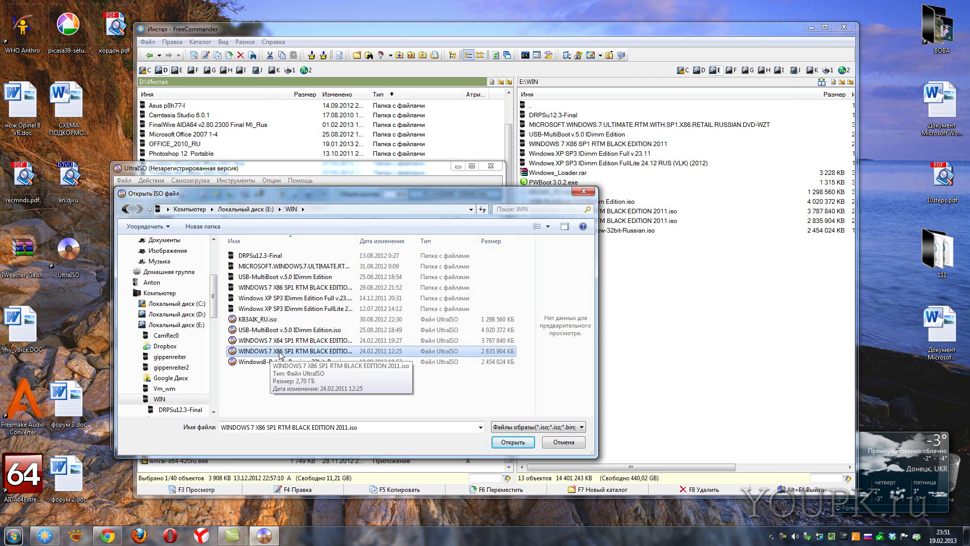
pyautogui.press('Return')
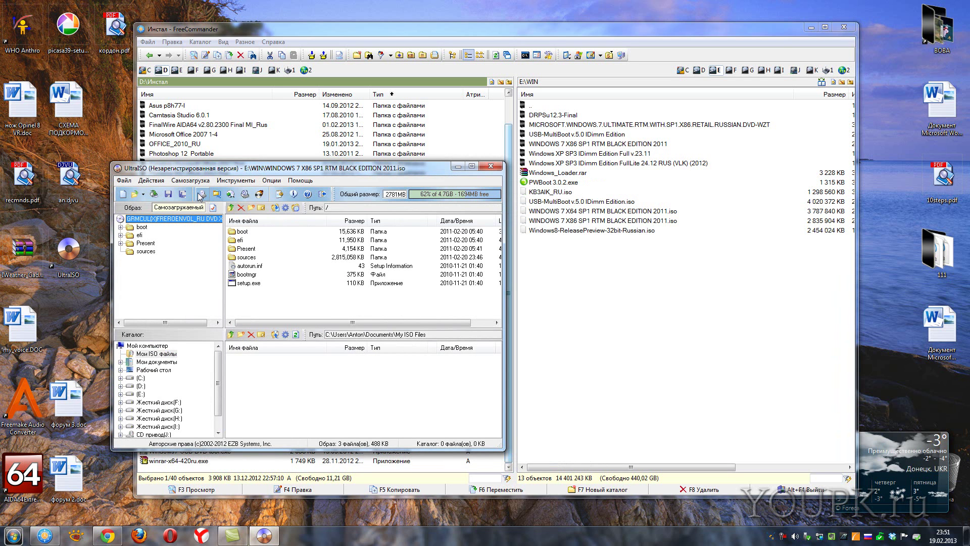
# - Close the file manager and bring up the Write Disk Image dialog for the loaded Windows 7 image
pyautogui.click(844, 27)
pyautogui.moveTo(419, 169); pyautogui.dragTo(586, 124)
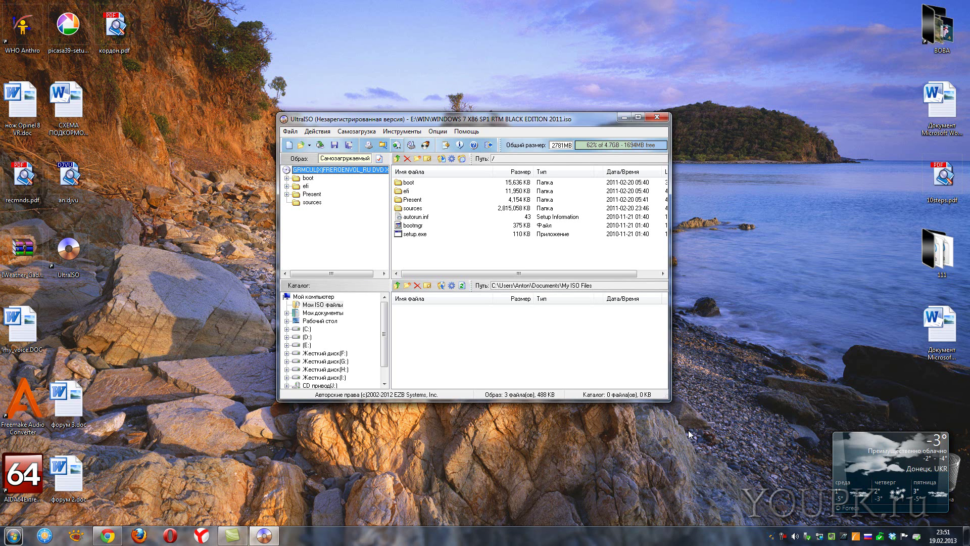
pyautogui.click(358, 134)
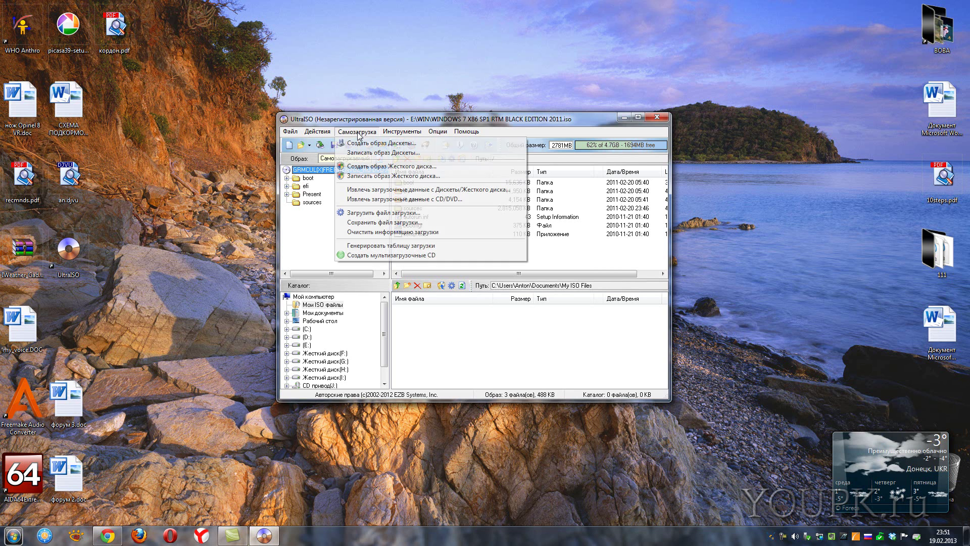
pyautogui.click(361, 176)
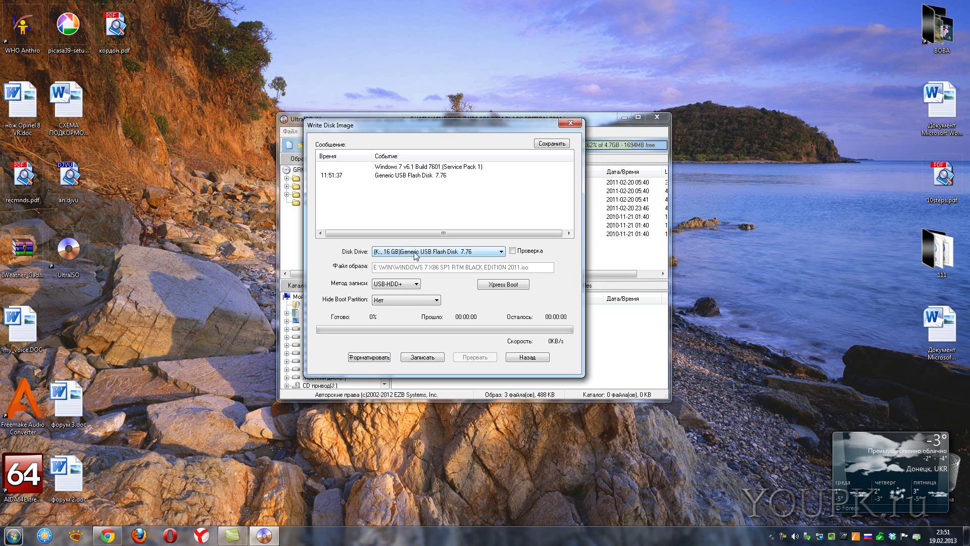
# - Quick-format the removable disk K: as FAT32 with a cluster size of 8192 bytes
pyautogui.click(371, 357)
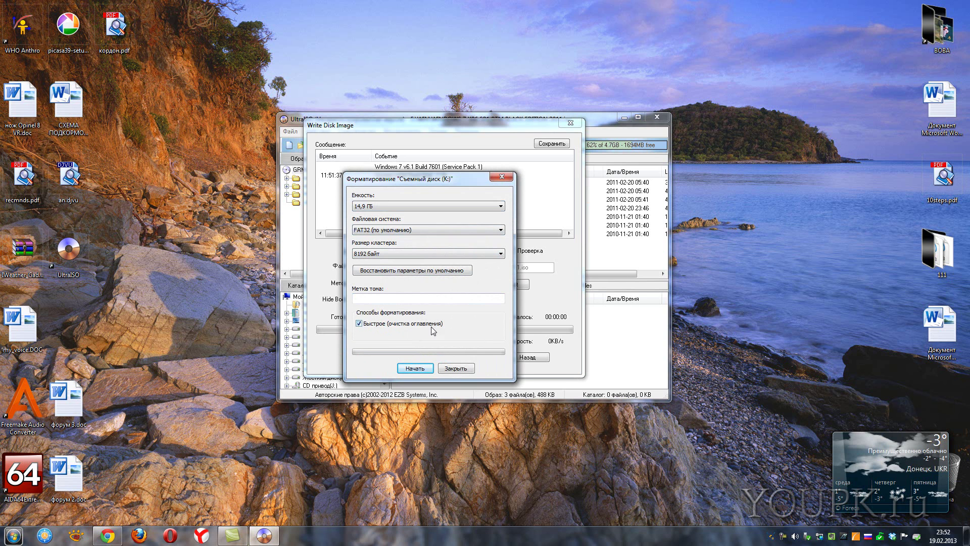
pyautogui.click(419, 371)
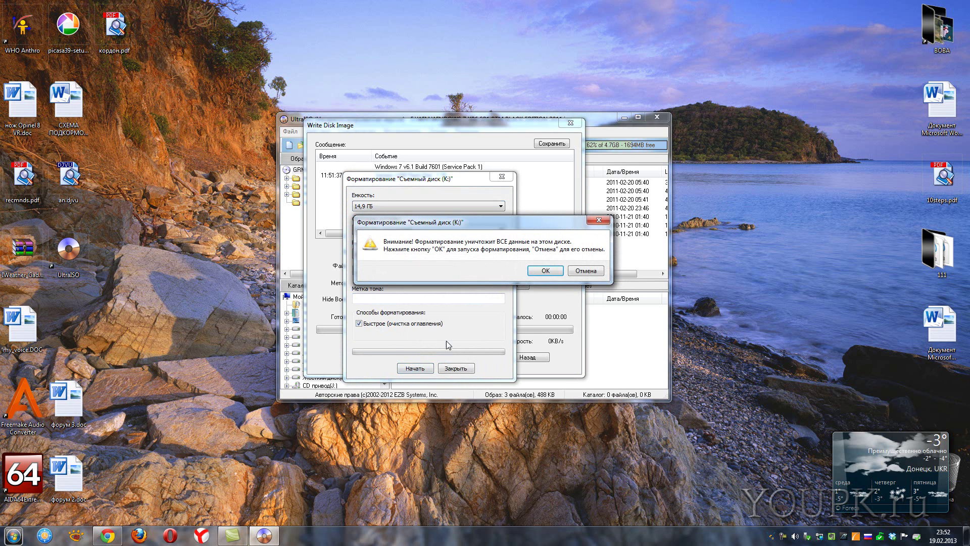
pyautogui.click(536, 272)
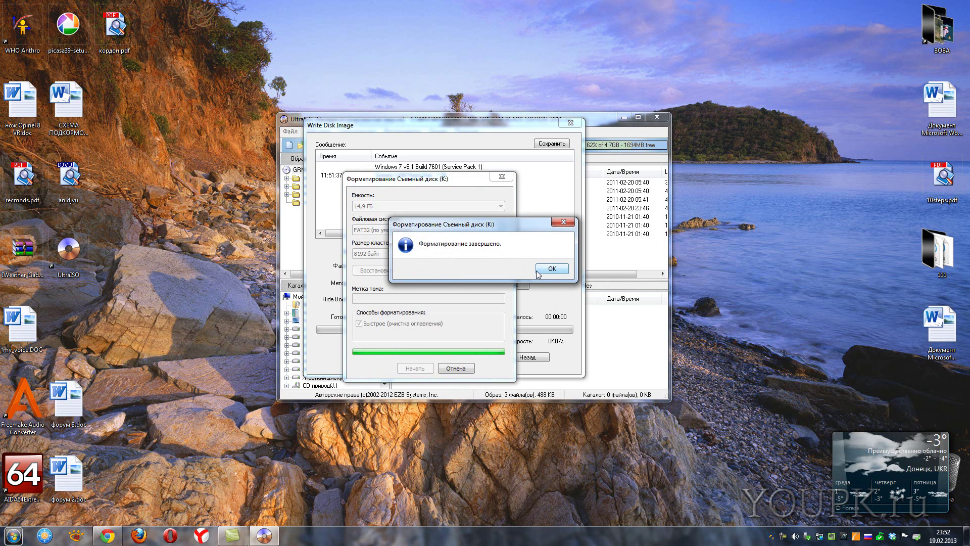
pyautogui.click(551, 270)
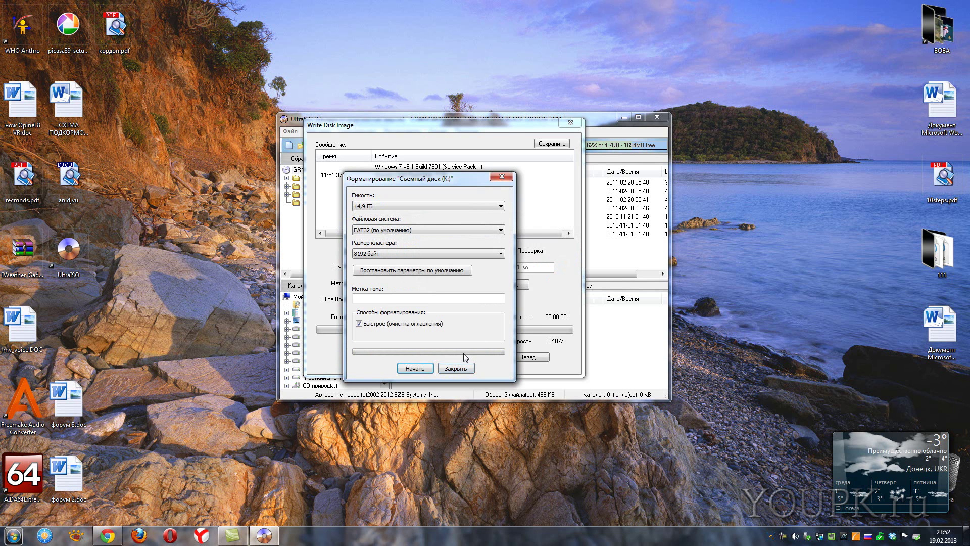
pyautogui.click(454, 367)
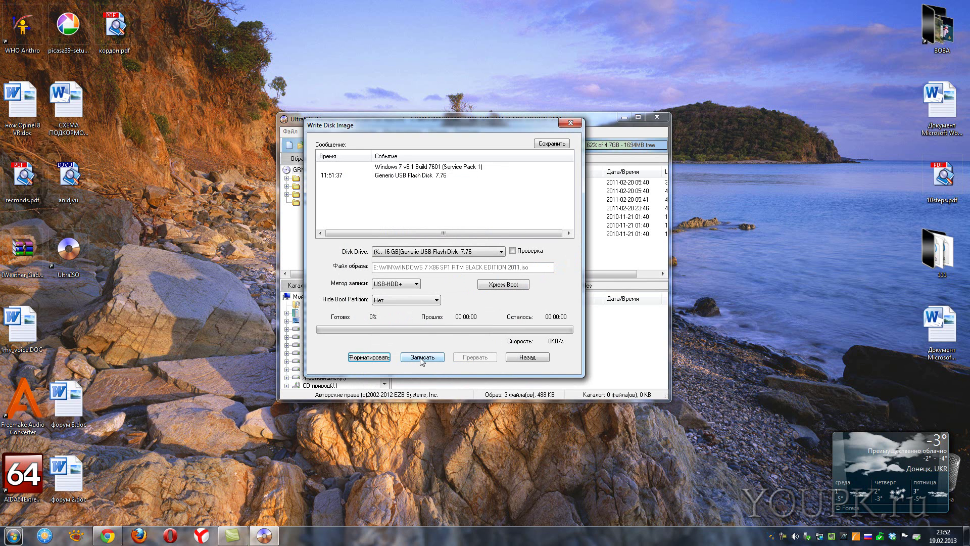
# - Write the Windows 7 image to the 16 GB USB flash disk K: using the USB-HDD+ method, and close the writing dialog
pyautogui.click(422, 357)
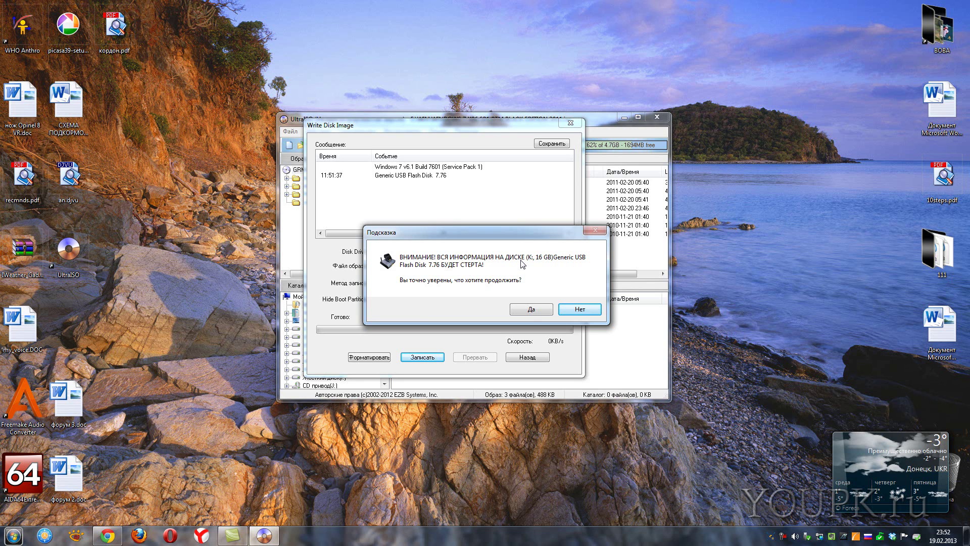
pyautogui.click(531, 309)
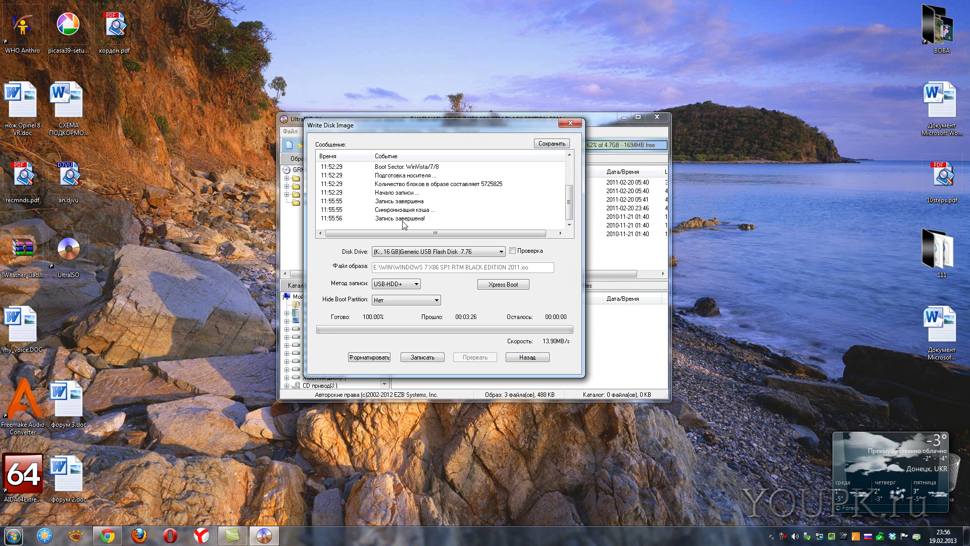
pyautogui.click(570, 124)
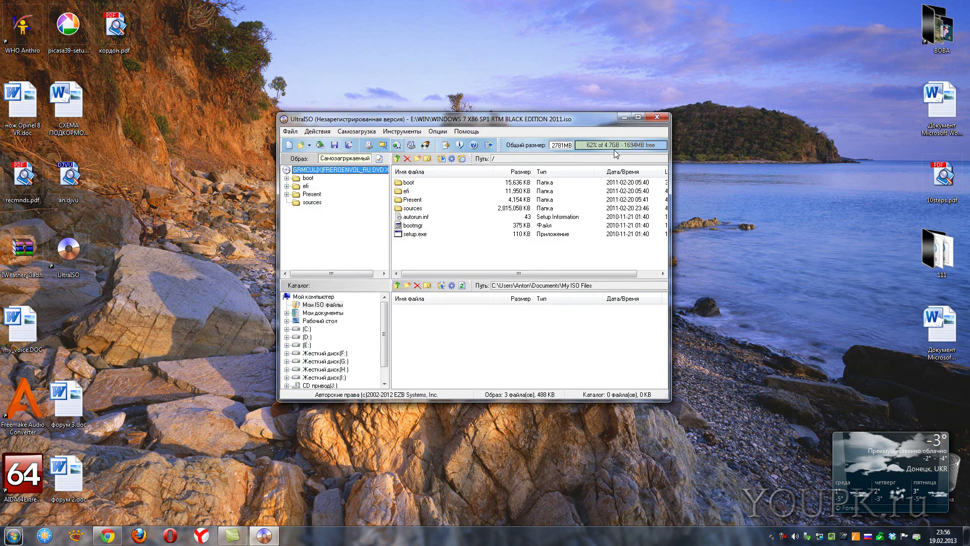
# - Switch to the neighbouring virtual desktop
pyautogui.hotkey('ctrl', 'alt', 'Right')
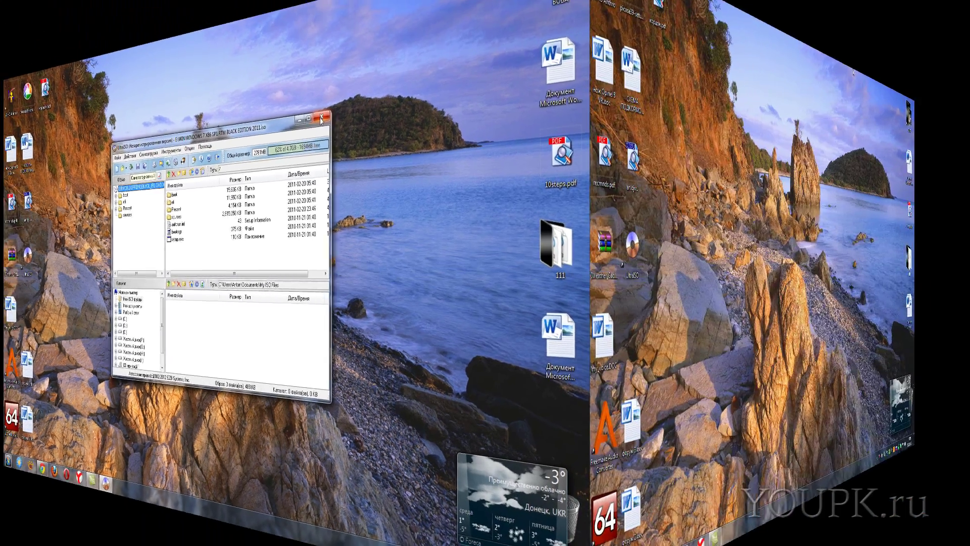